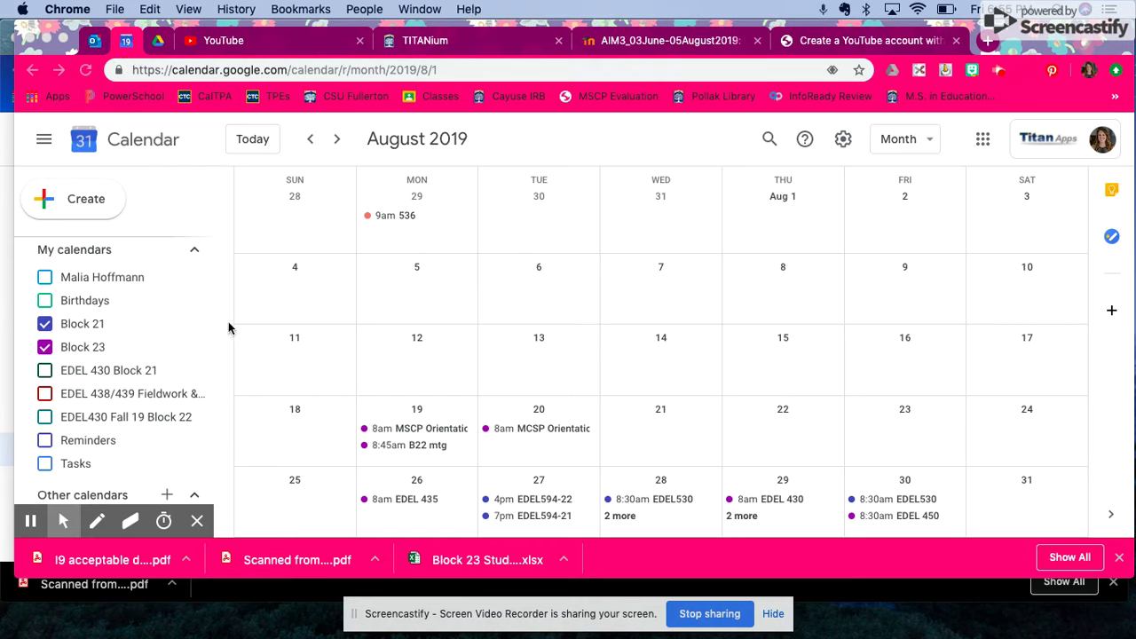
Examine the display, sharing and colour options of the Block 21 and Block 23 calendars.
{"action": "scroll", "coordinate": [114, 304], "scroll_direction": "up", "scroll_amount": 2}
{"action": "scroll", "coordinate": [114, 303], "scroll_direction": "up", "scroll_amount": 3}
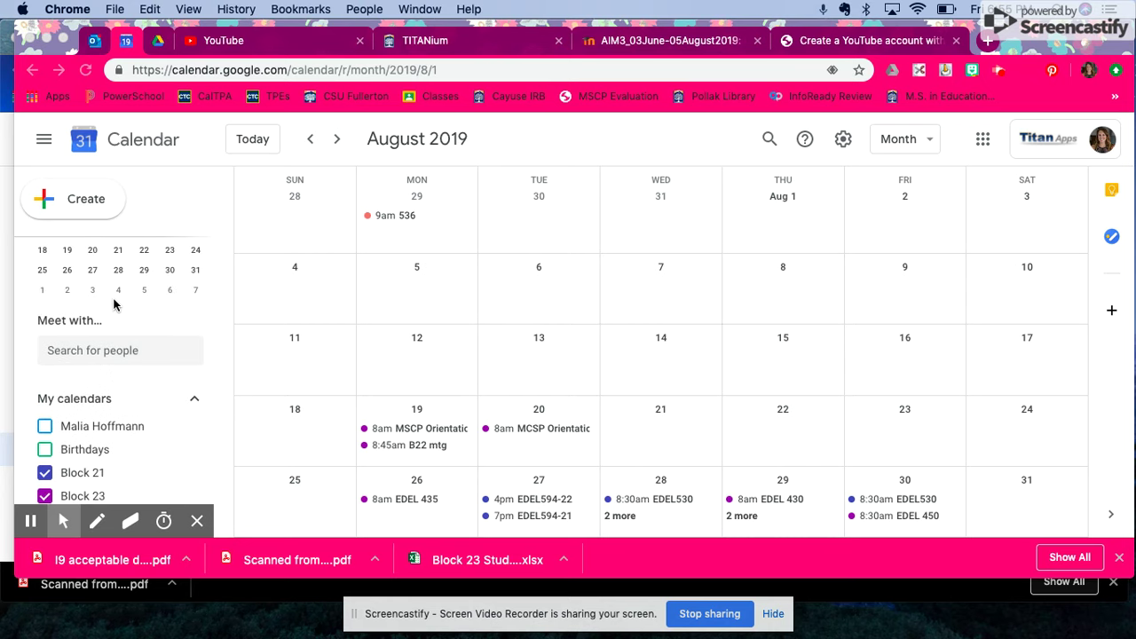
{"action": "scroll", "coordinate": [113, 303], "scroll_direction": "down", "scroll_amount": 5}
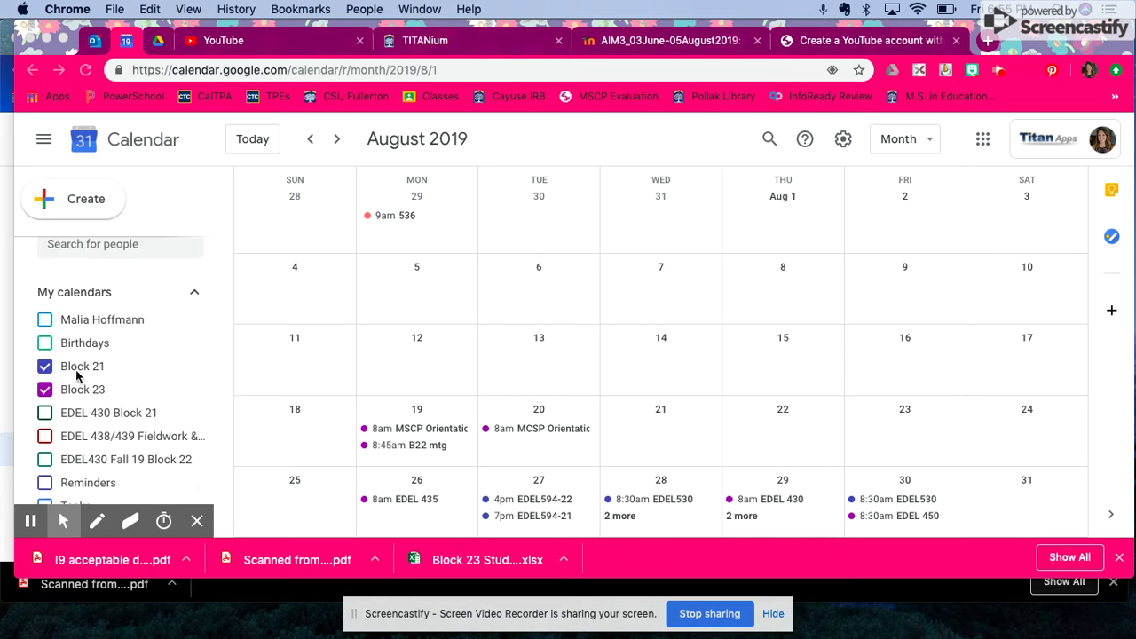
{"action": "scroll", "coordinate": [71, 390], "scroll_direction": "down", "scroll_amount": 1}
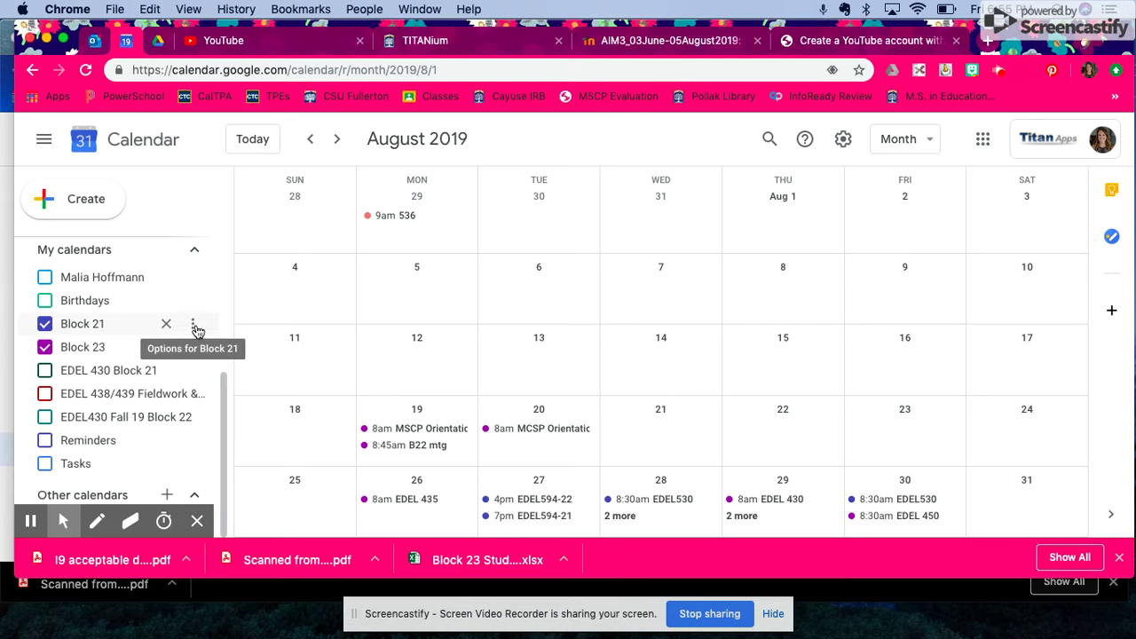
{"action": "left_click", "coordinate": [193, 327]}
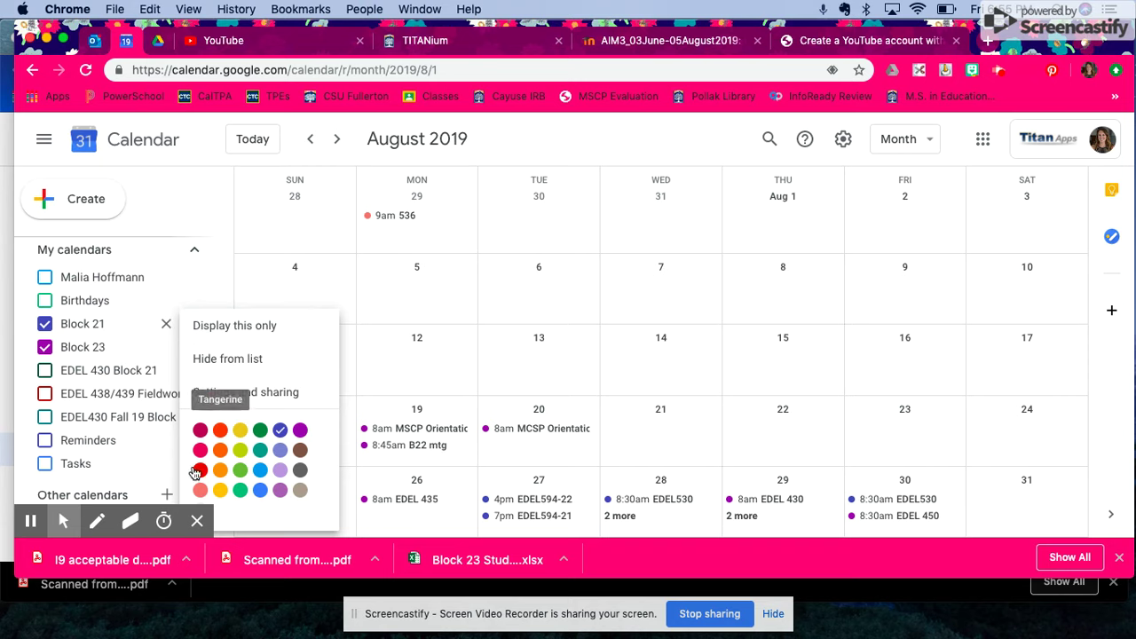
{"action": "left_click", "coordinate": [262, 297]}
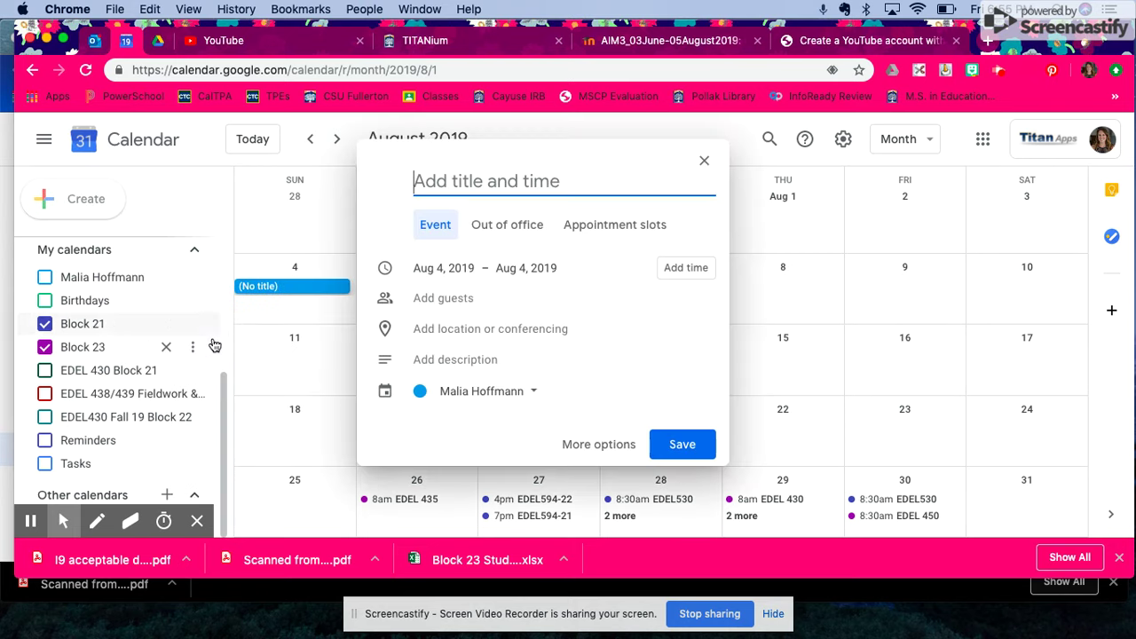
{"action": "left_click", "coordinate": [193, 350]}
{"action": "left_click", "coordinate": [194, 351]}
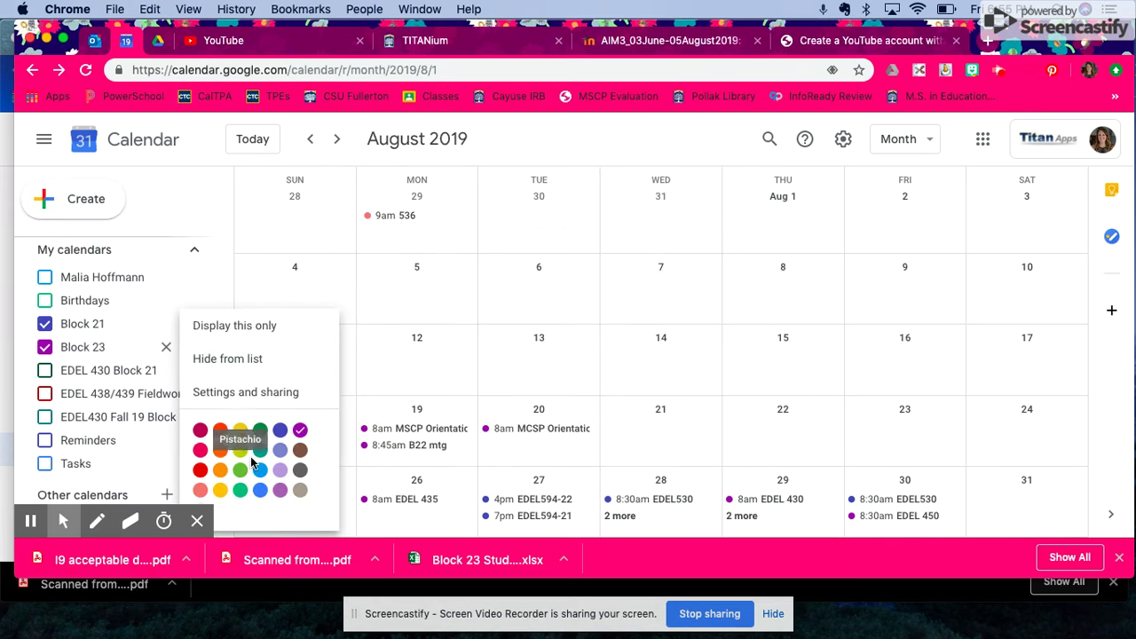
{"action": "left_click", "coordinate": [285, 296]}
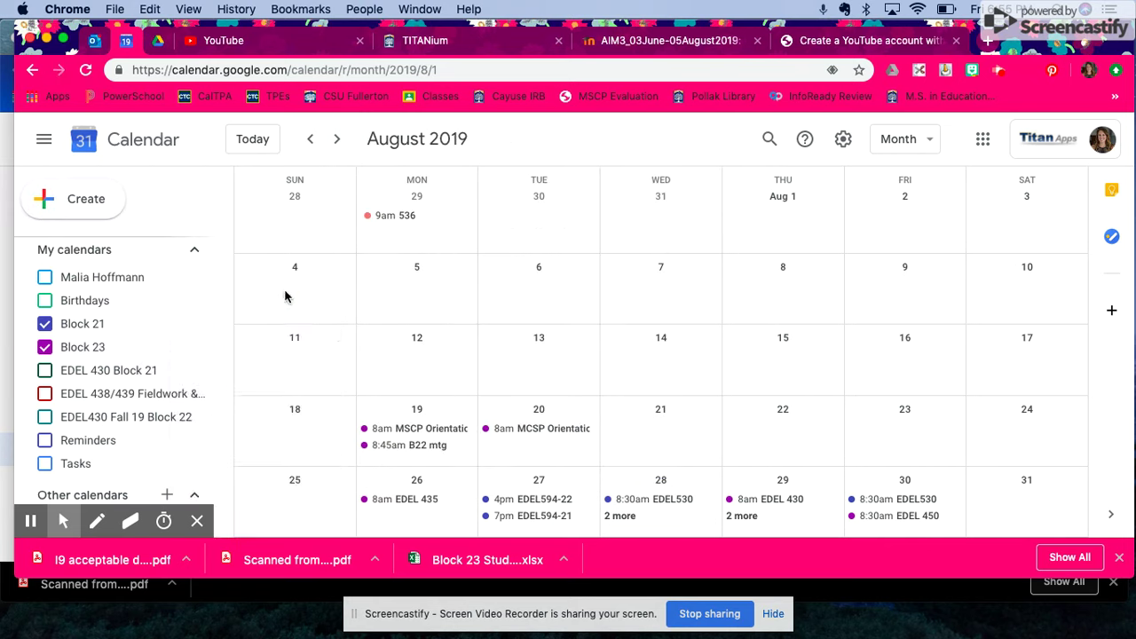
{"action": "left_click", "coordinate": [285, 296]}
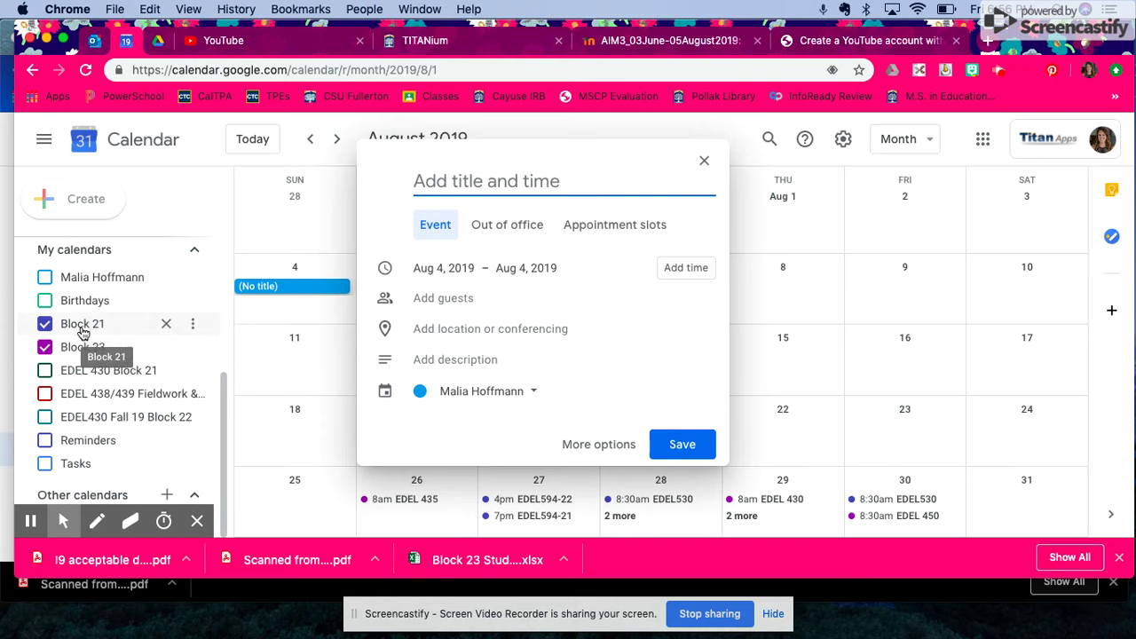
Hide the events of the Block 23 and Block 21 calendars and show both calendars again.
{"action": "left_click", "coordinate": [45, 348]}
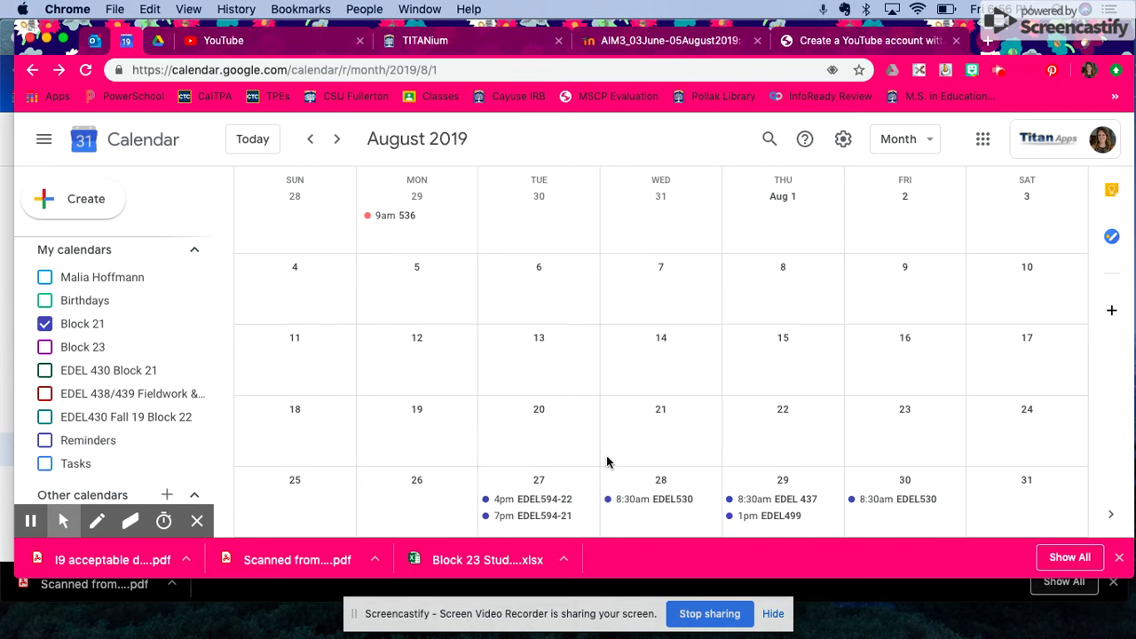
{"action": "left_click", "coordinate": [45, 327]}
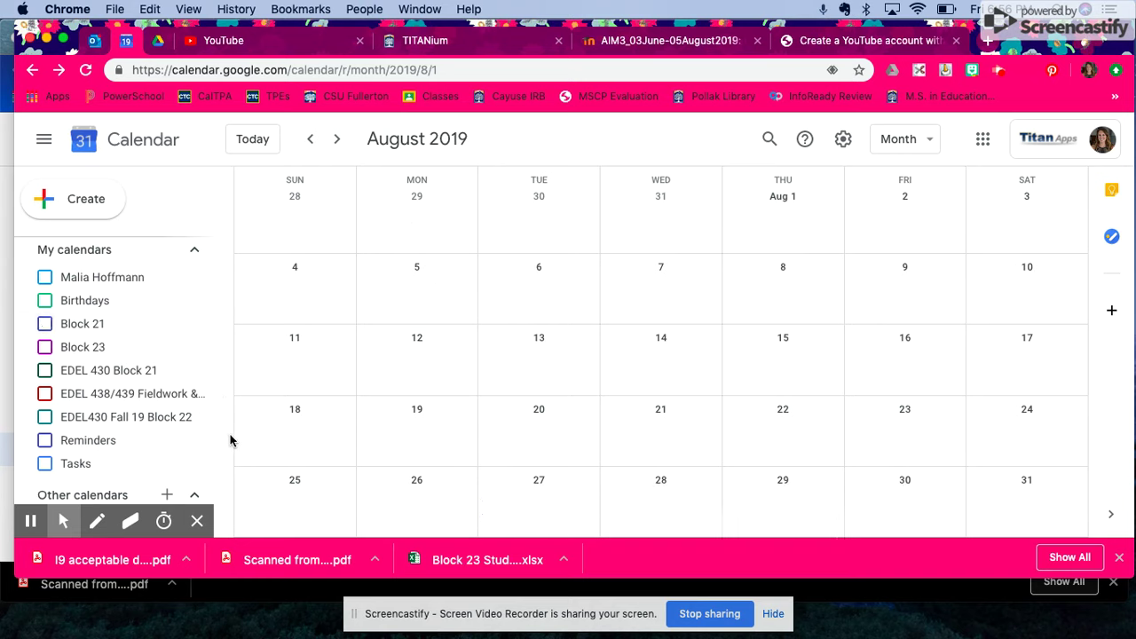
{"action": "left_click", "coordinate": [45, 348]}
{"action": "left_click", "coordinate": [44, 324]}
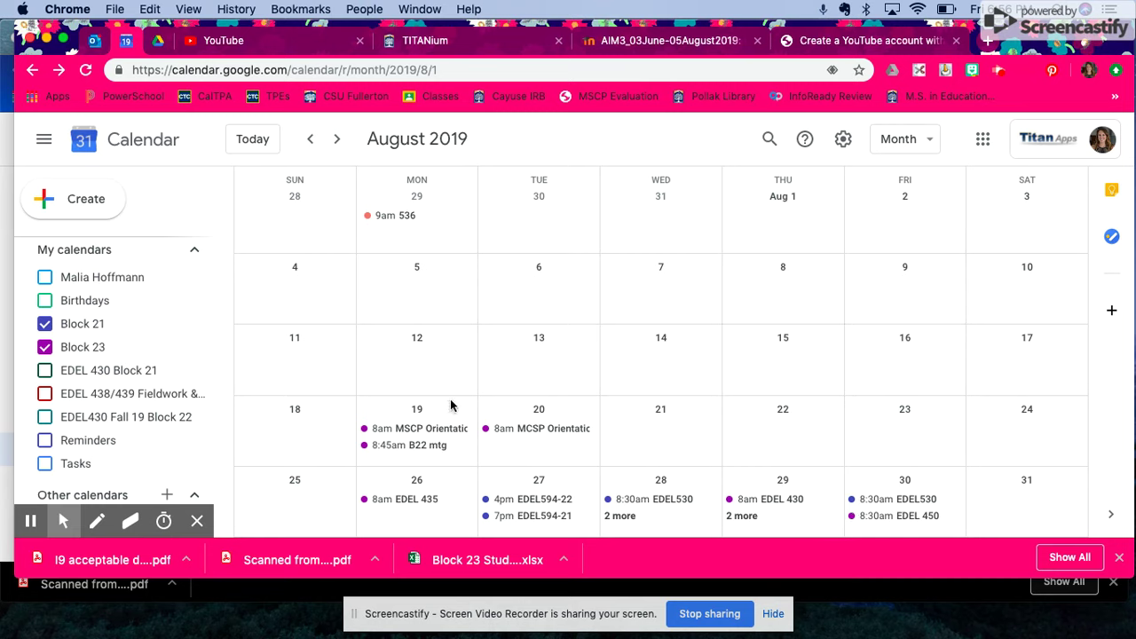
Create an event titled "Class" on August 21, 2019, and make it a timed event instead of all-day.
{"action": "double_click", "coordinate": [667, 439]}
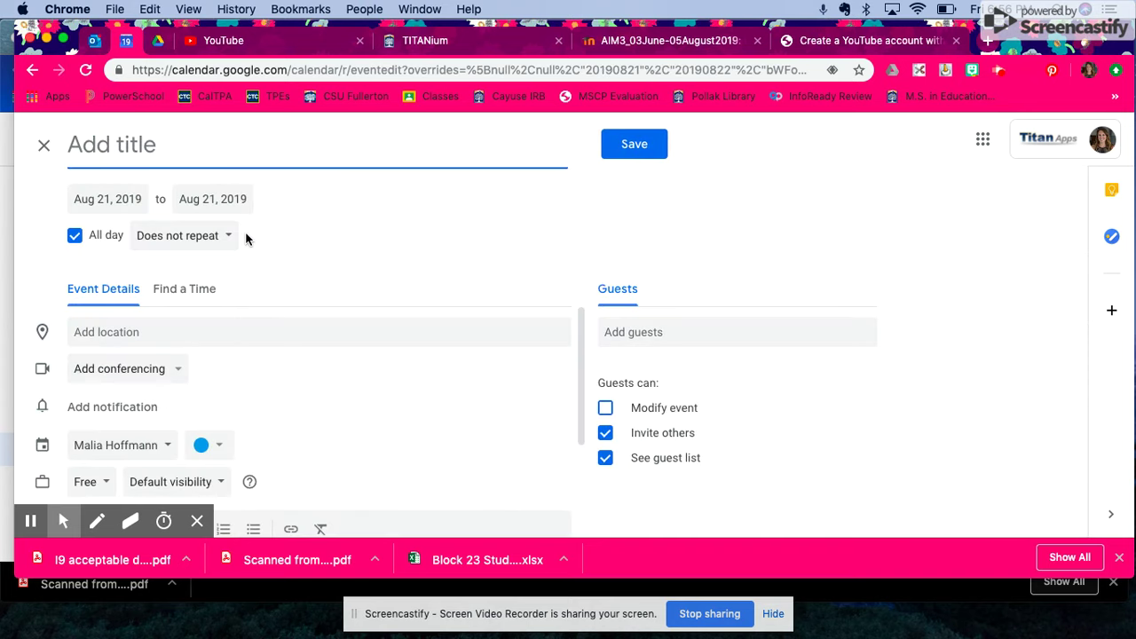
{"action": "type", "text": "Class"}
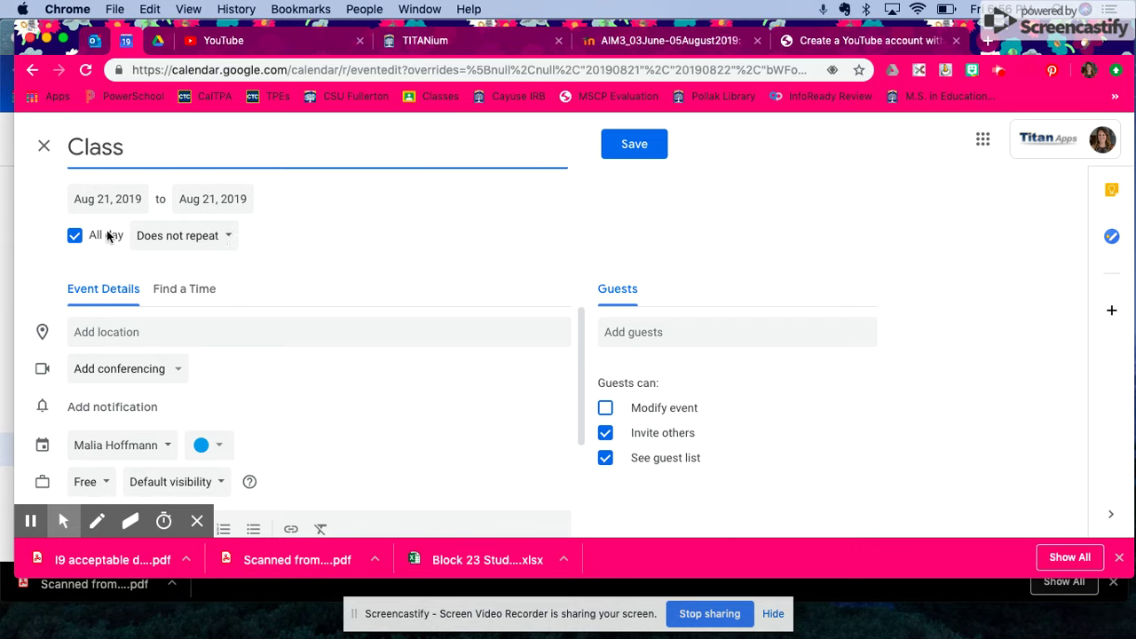
{"action": "left_click", "coordinate": [75, 237]}
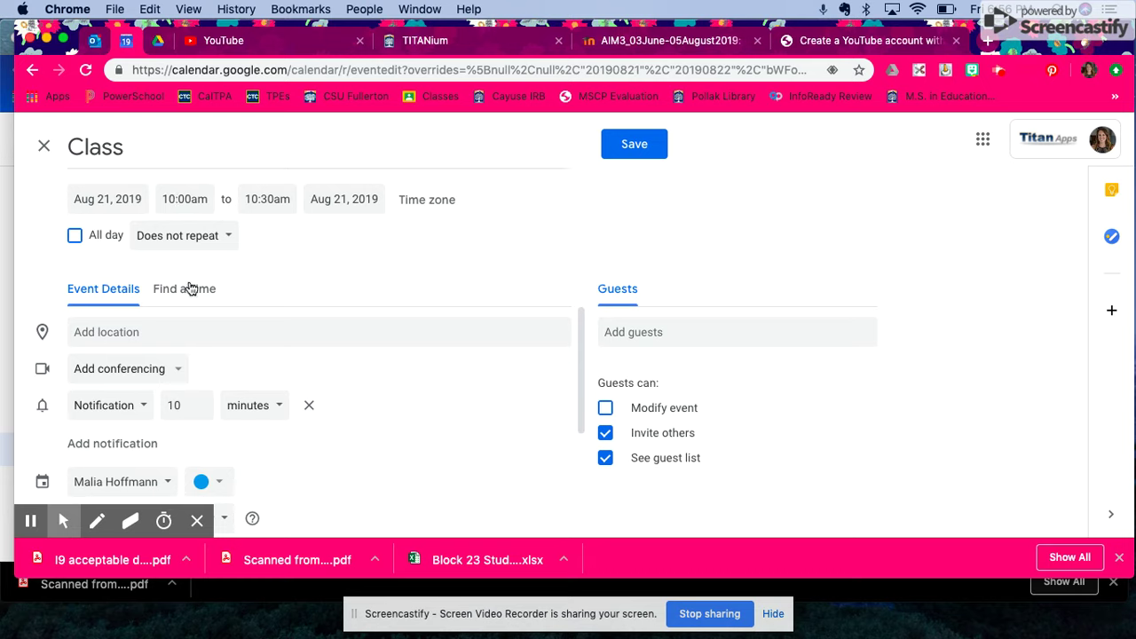
Assign the Class event to the Block 23 calendar.
{"action": "scroll", "coordinate": [324, 466], "scroll_direction": "down", "scroll_amount": 2}
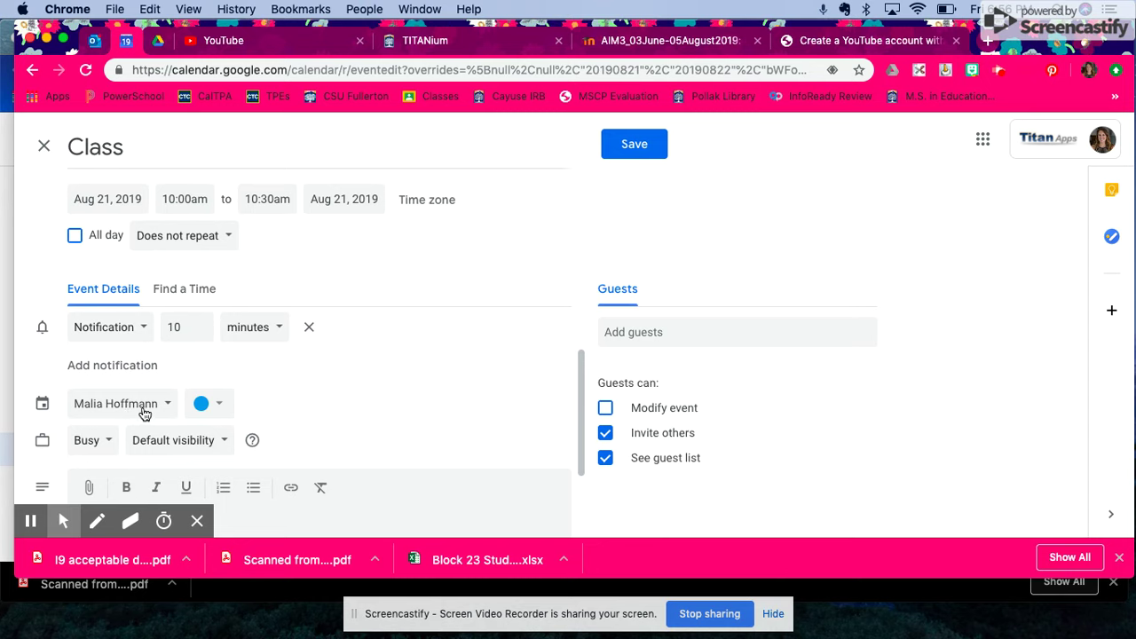
{"action": "left_click", "coordinate": [143, 410]}
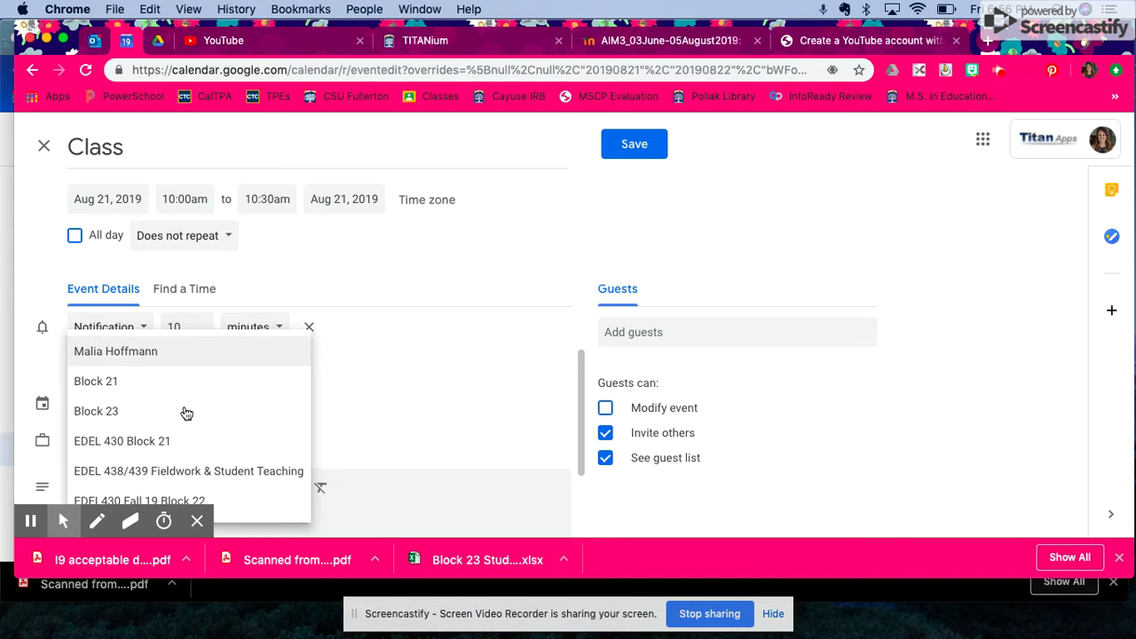
{"action": "left_click", "coordinate": [158, 413]}
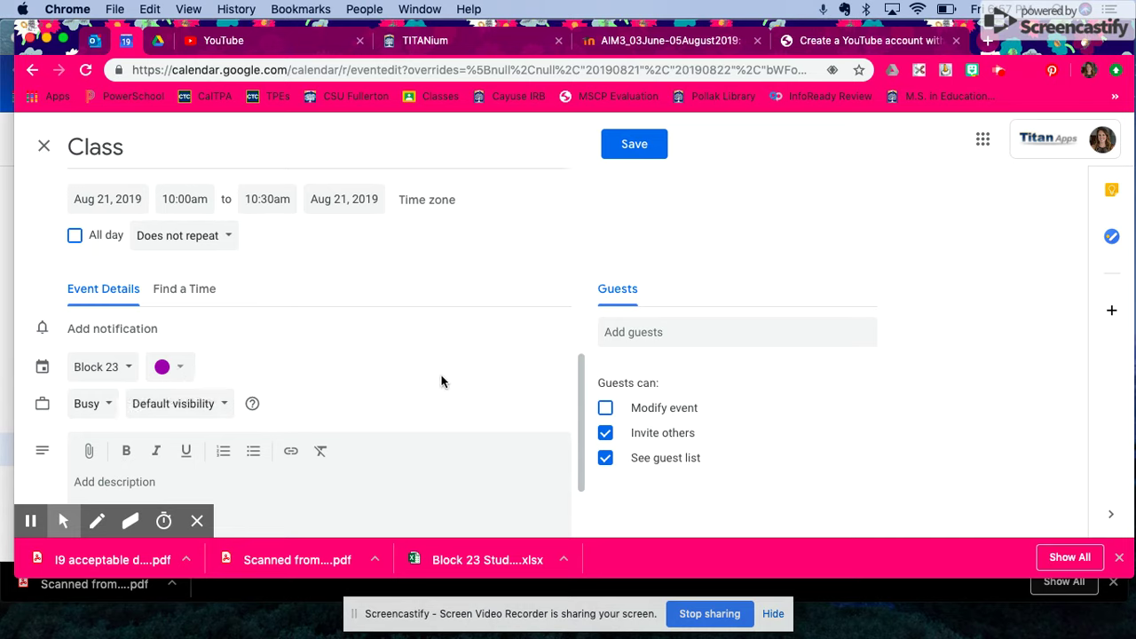
Add Hangouts Meet conferencing to the Class event.
{"action": "scroll", "coordinate": [441, 375], "scroll_direction": "down", "scroll_amount": 1}
{"action": "scroll", "coordinate": [441, 375], "scroll_direction": "up", "scroll_amount": 2}
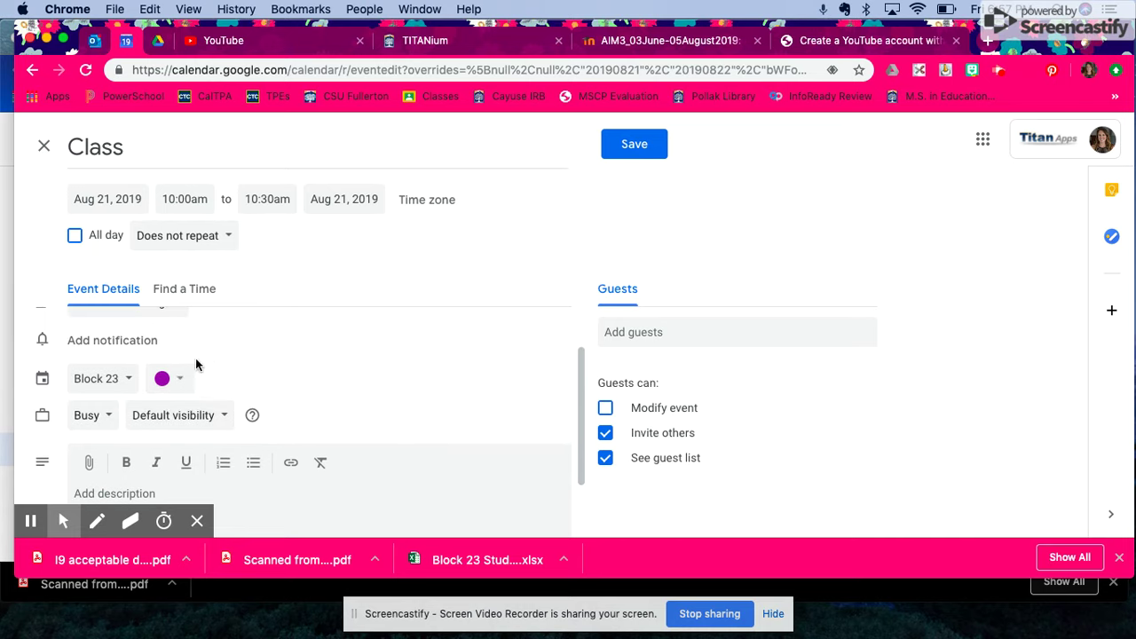
{"action": "scroll", "coordinate": [196, 359], "scroll_direction": "up", "scroll_amount": 3}
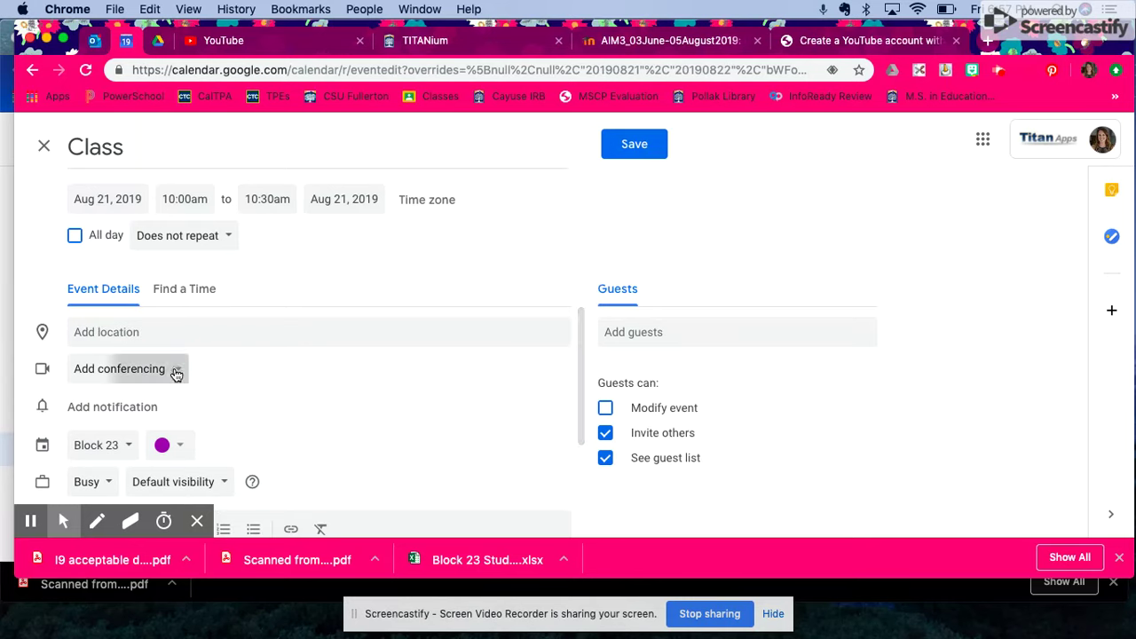
{"action": "left_click", "coordinate": [172, 373]}
{"action": "left_click", "coordinate": [164, 413]}
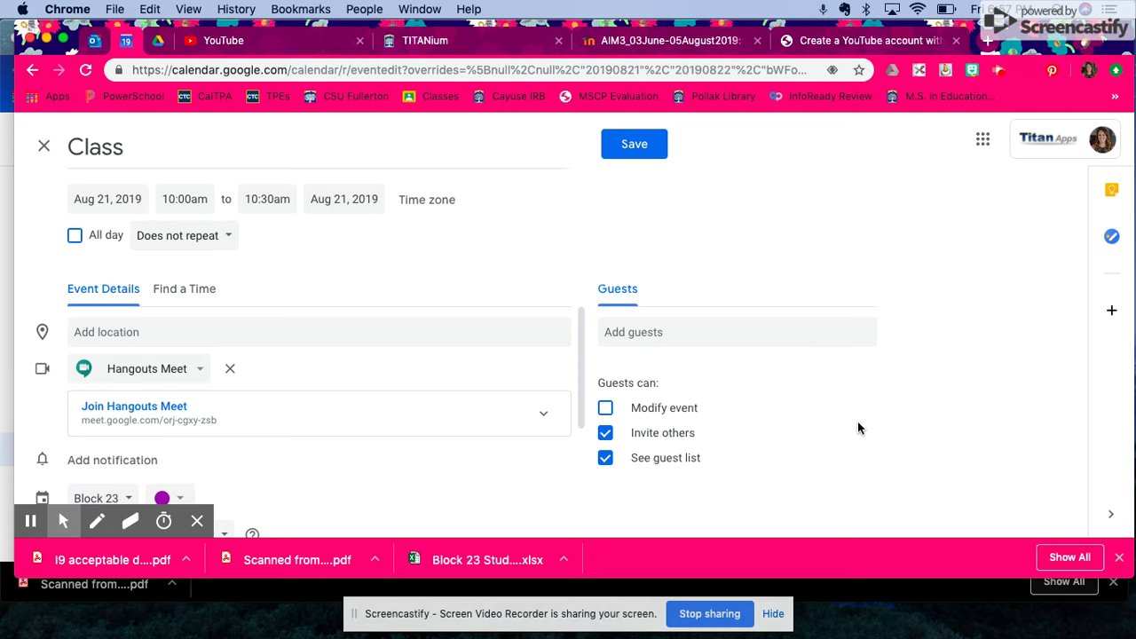
Set a custom recurrence for the Class event, repeating every week on Wednesday and ending on Dec 18, 2019.
{"action": "scroll", "coordinate": [498, 426], "scroll_direction": "down", "scroll_amount": 2}
{"action": "scroll", "coordinate": [498, 426], "scroll_direction": "up", "scroll_amount": 2}
{"action": "left_click", "coordinate": [186, 246]}
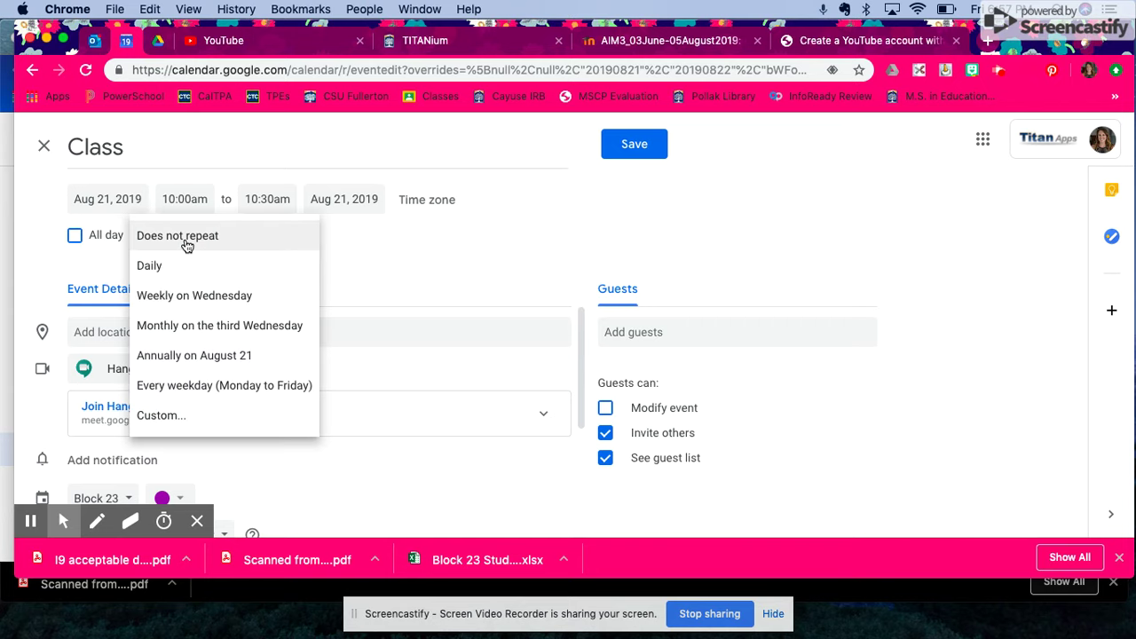
{"action": "left_click", "coordinate": [180, 418]}
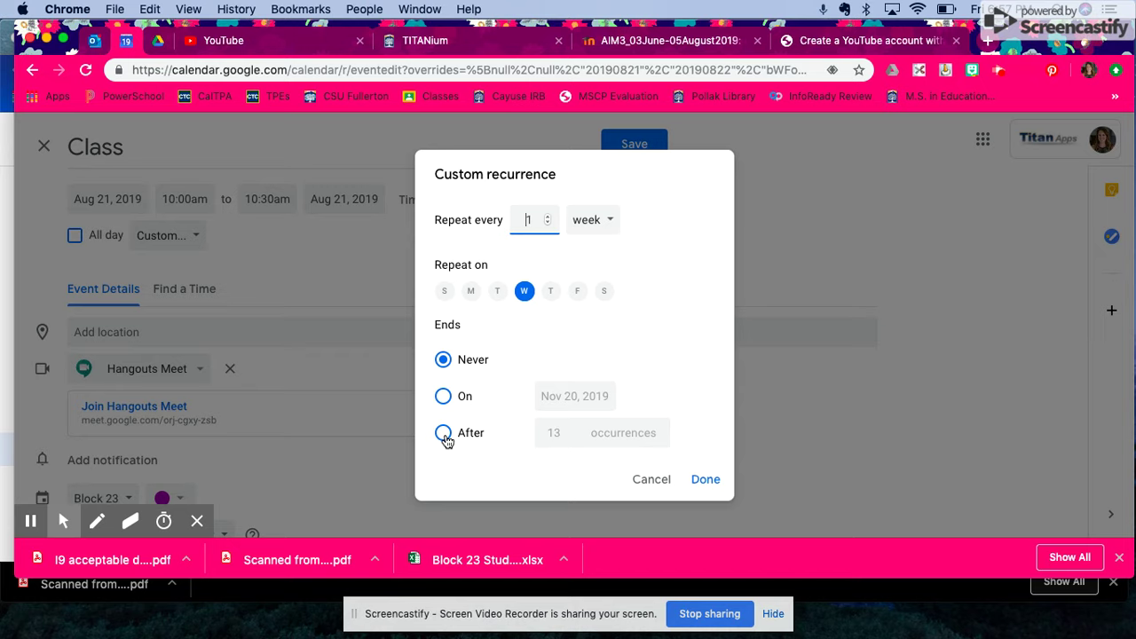
{"action": "left_click", "coordinate": [446, 438]}
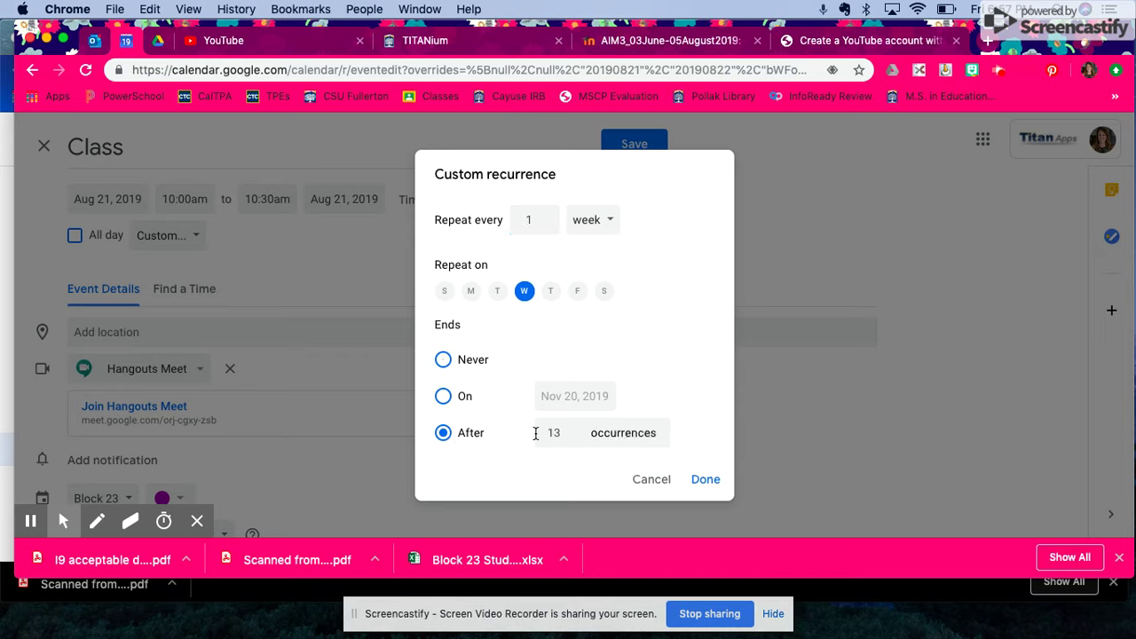
{"action": "left_click", "coordinate": [441, 399]}
{"action": "left_click", "coordinate": [577, 395]}
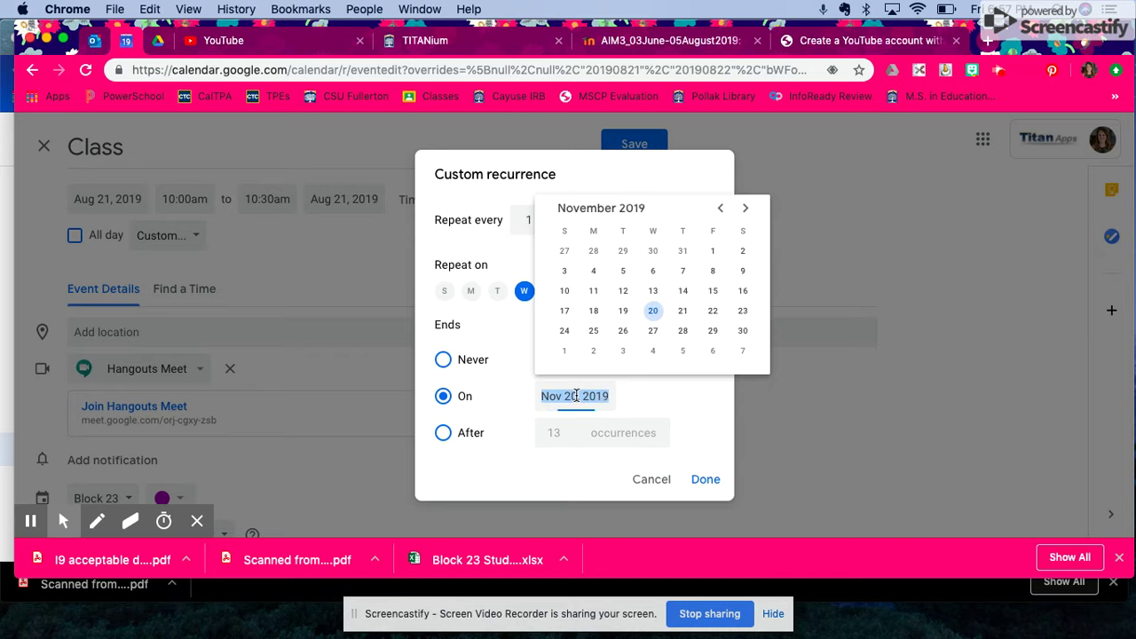
{"action": "left_click", "coordinate": [746, 210]}
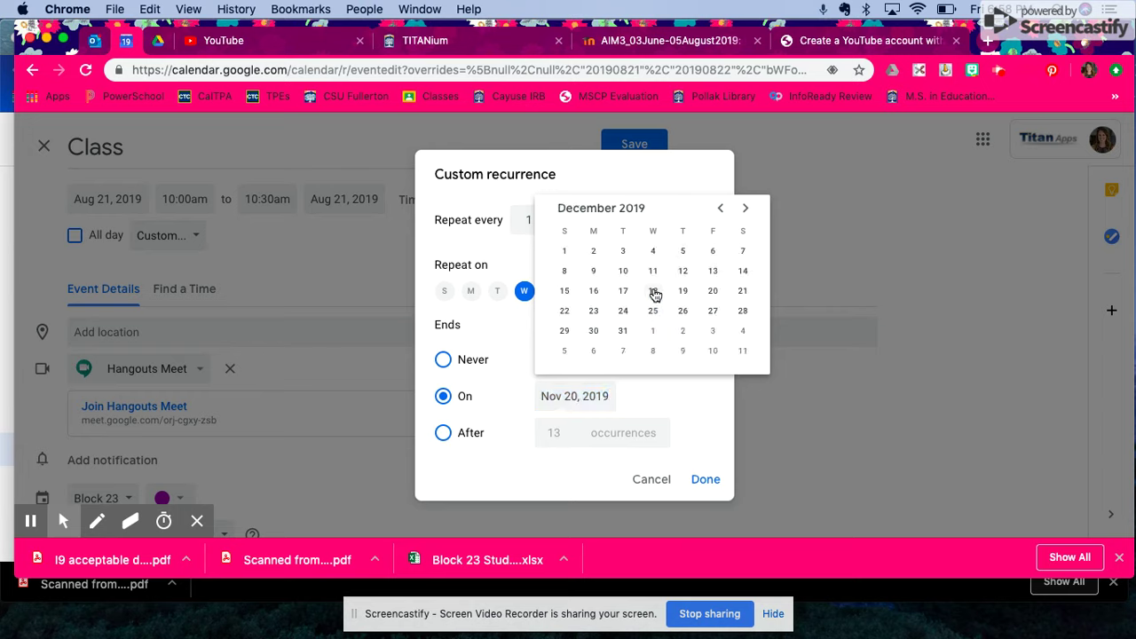
{"action": "left_click", "coordinate": [654, 293]}
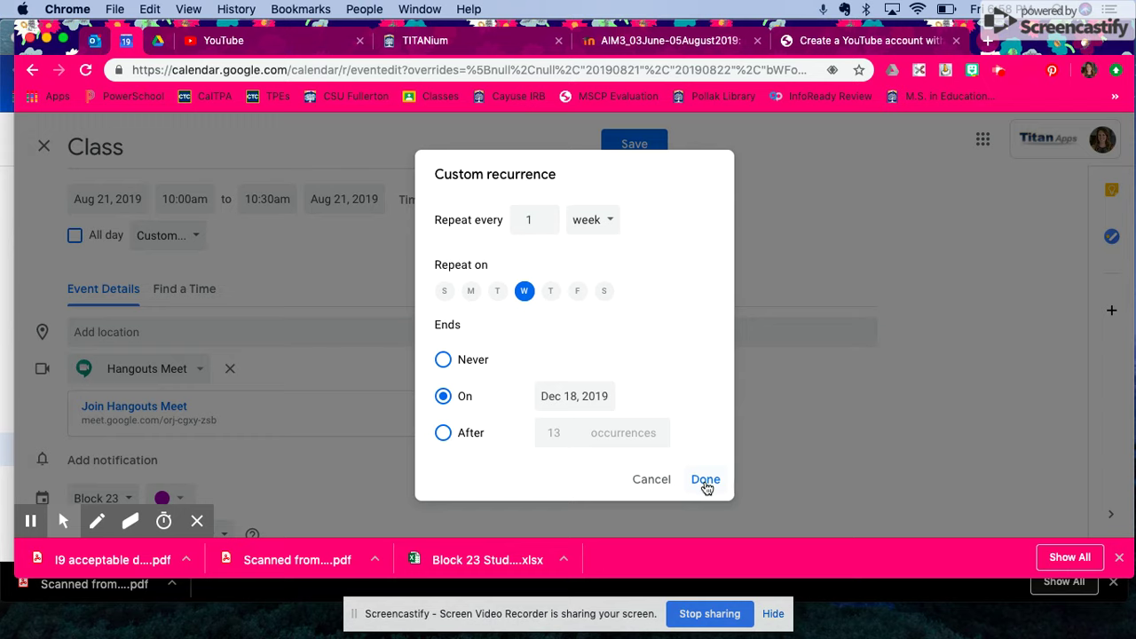
{"action": "left_click", "coordinate": [706, 479]}
Review the remaining details of the Class event, including its description area, and save the event.
{"action": "scroll", "coordinate": [508, 487], "scroll_direction": "down", "scroll_amount": 3}
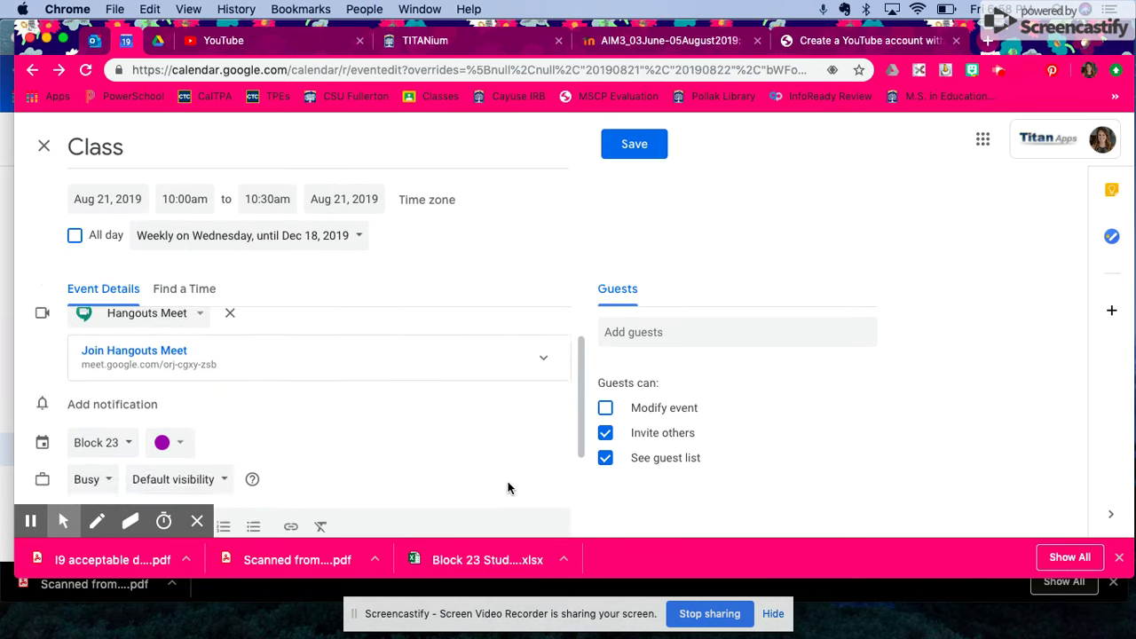
{"action": "scroll", "coordinate": [343, 464], "scroll_direction": "down", "scroll_amount": 3}
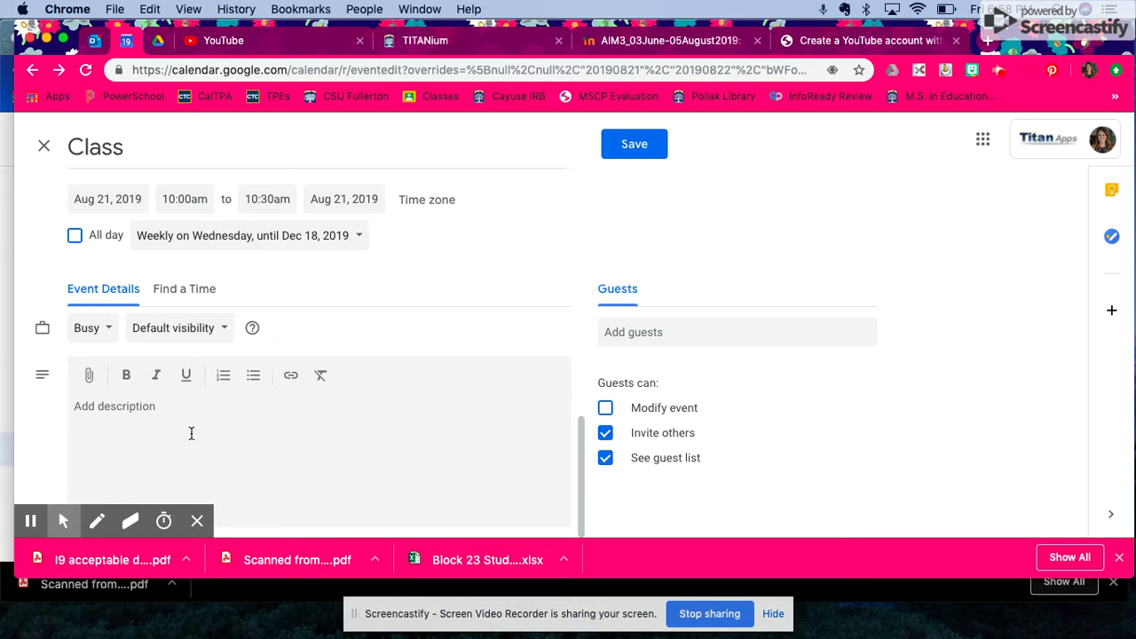
{"action": "scroll", "coordinate": [280, 443], "scroll_direction": "up", "scroll_amount": 5}
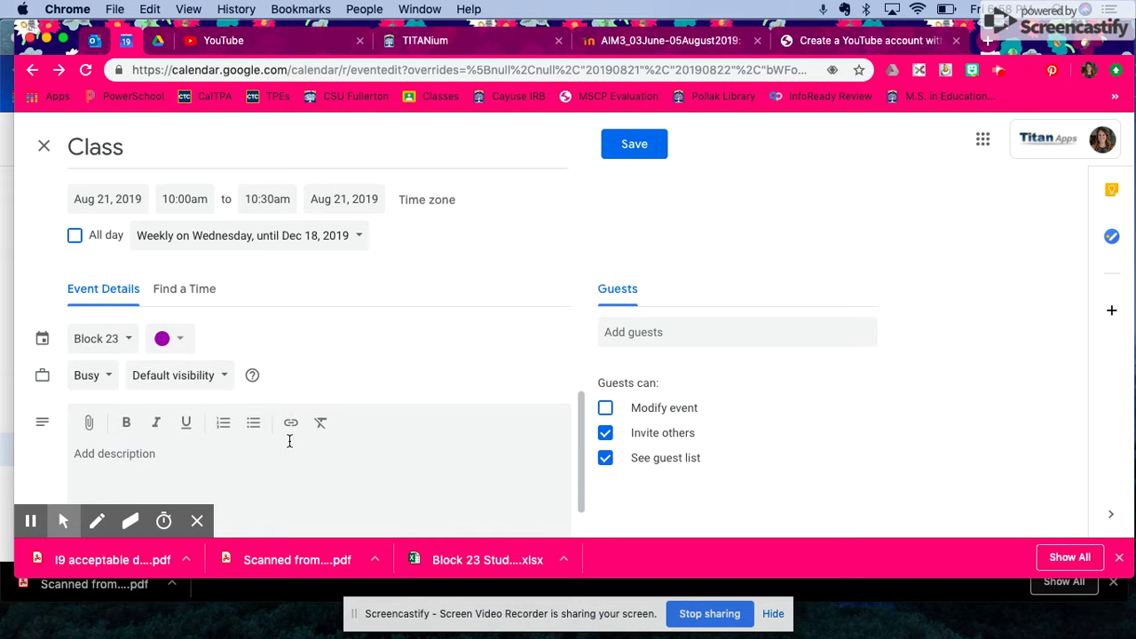
{"action": "scroll", "coordinate": [290, 441], "scroll_direction": "up", "scroll_amount": 3}
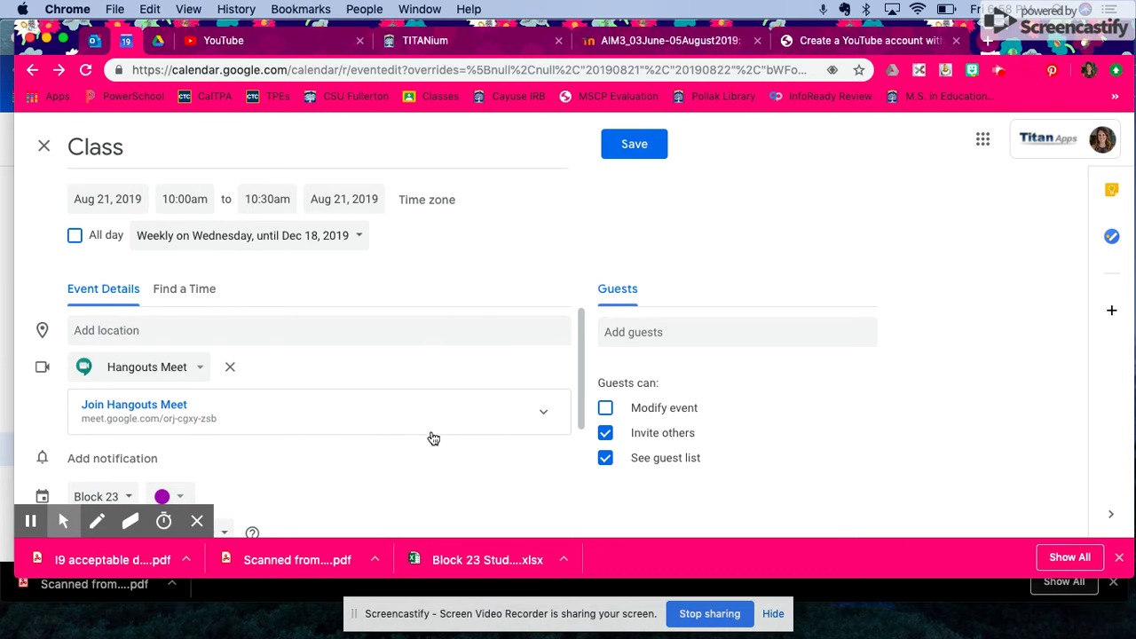
{"action": "left_click", "coordinate": [637, 148]}
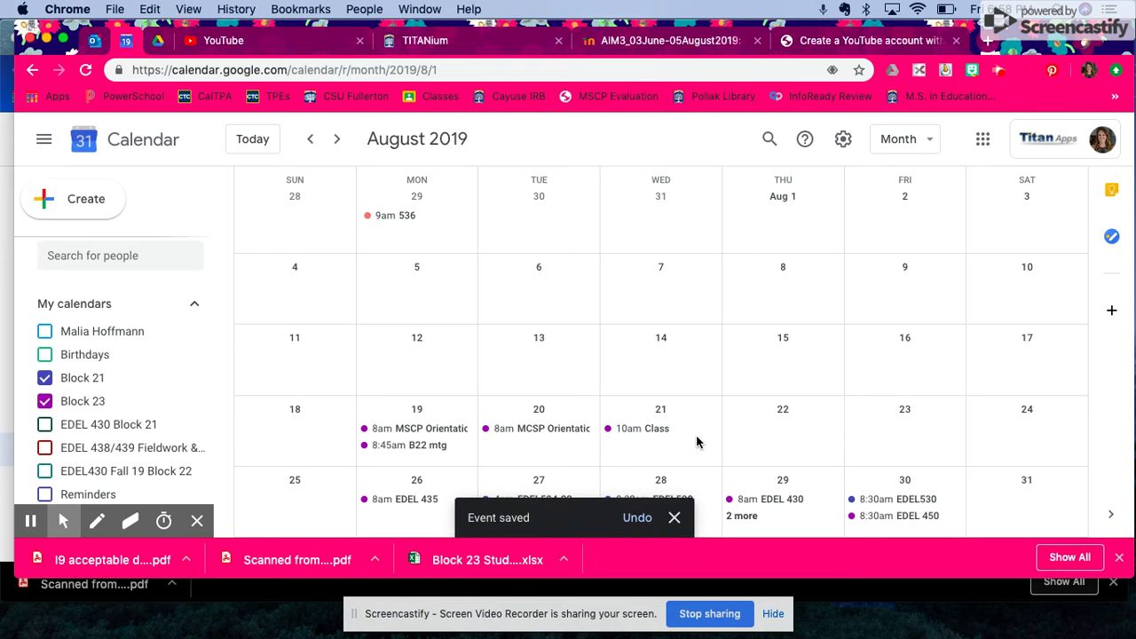
Delete only the November 20, 2019 occurrence of the recurring Class event.
{"action": "scroll", "coordinate": [697, 439], "scroll_direction": "down", "scroll_amount": 3}
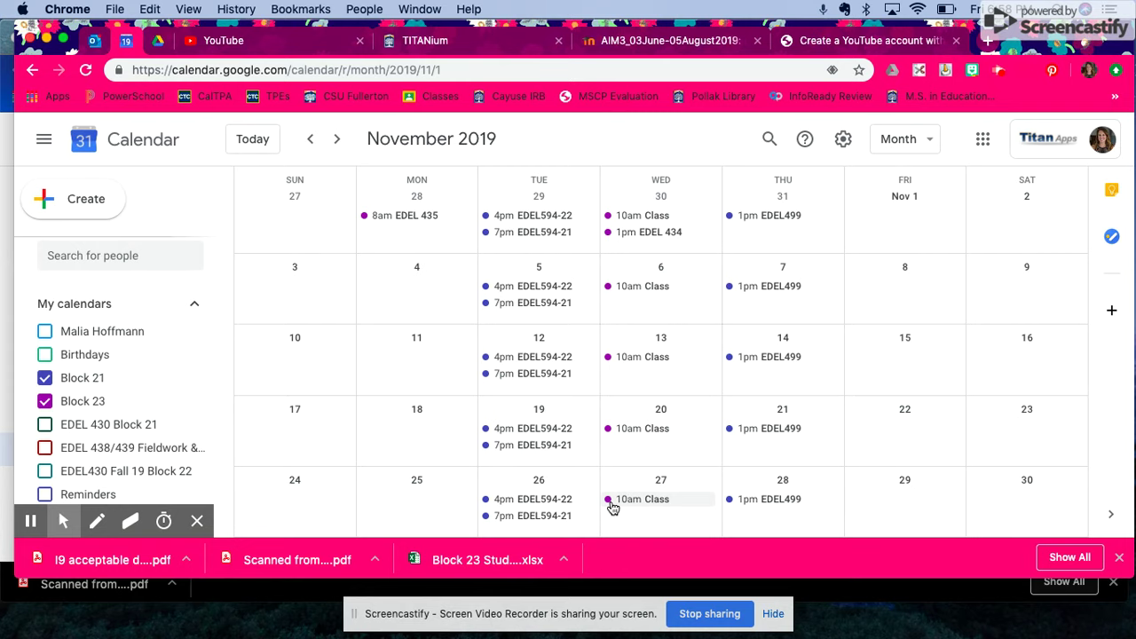
{"action": "left_click", "coordinate": [637, 432]}
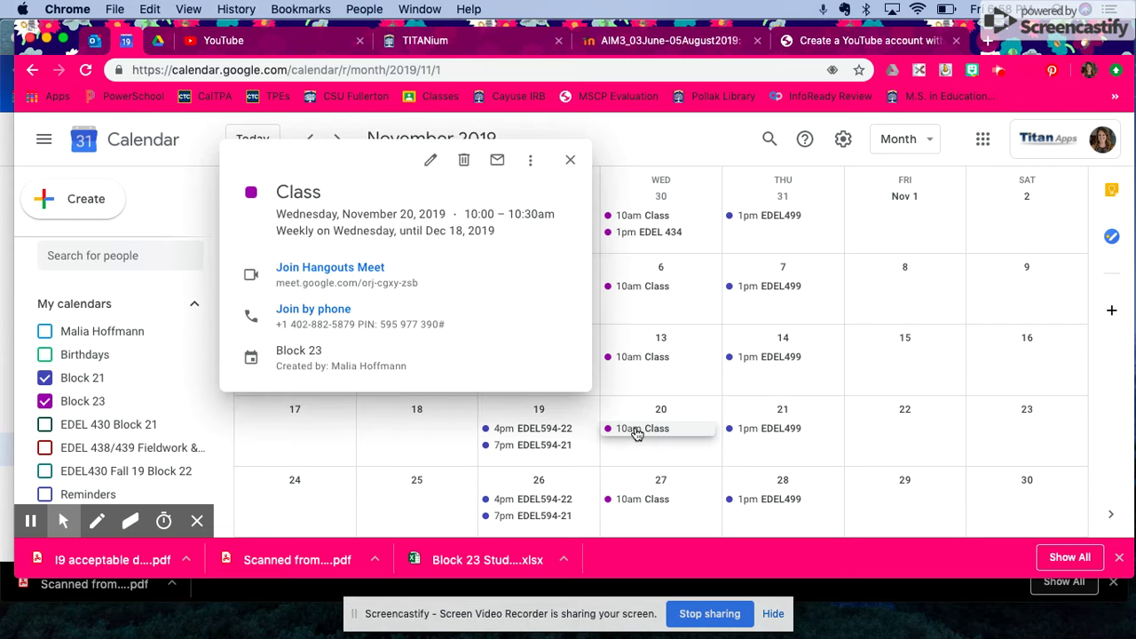
{"action": "left_click", "coordinate": [463, 161]}
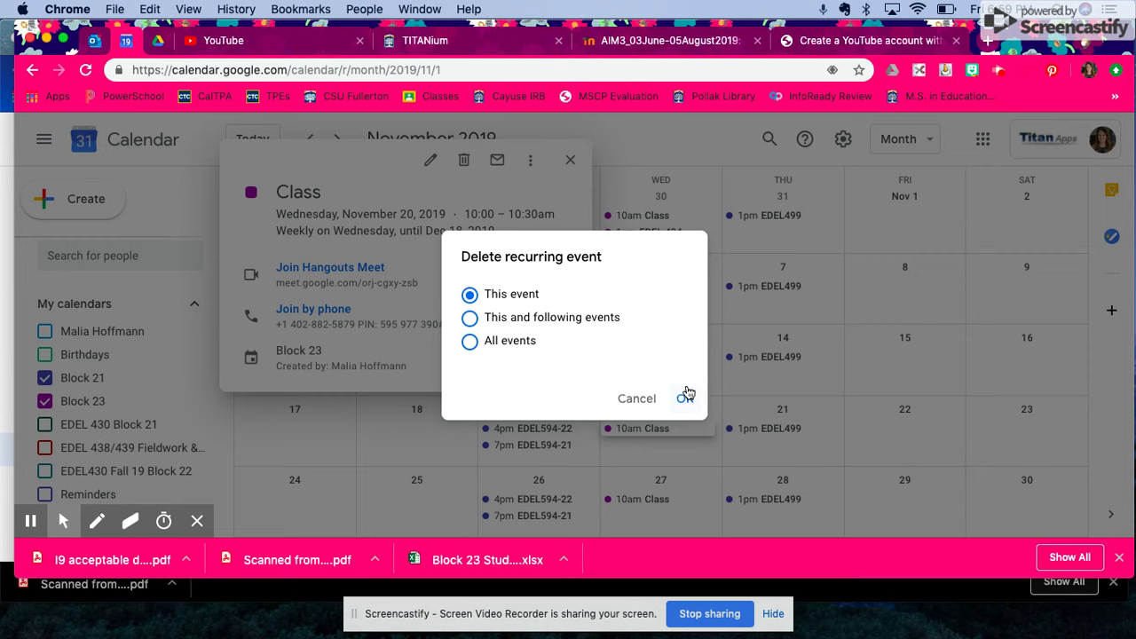
{"action": "left_click", "coordinate": [686, 399]}
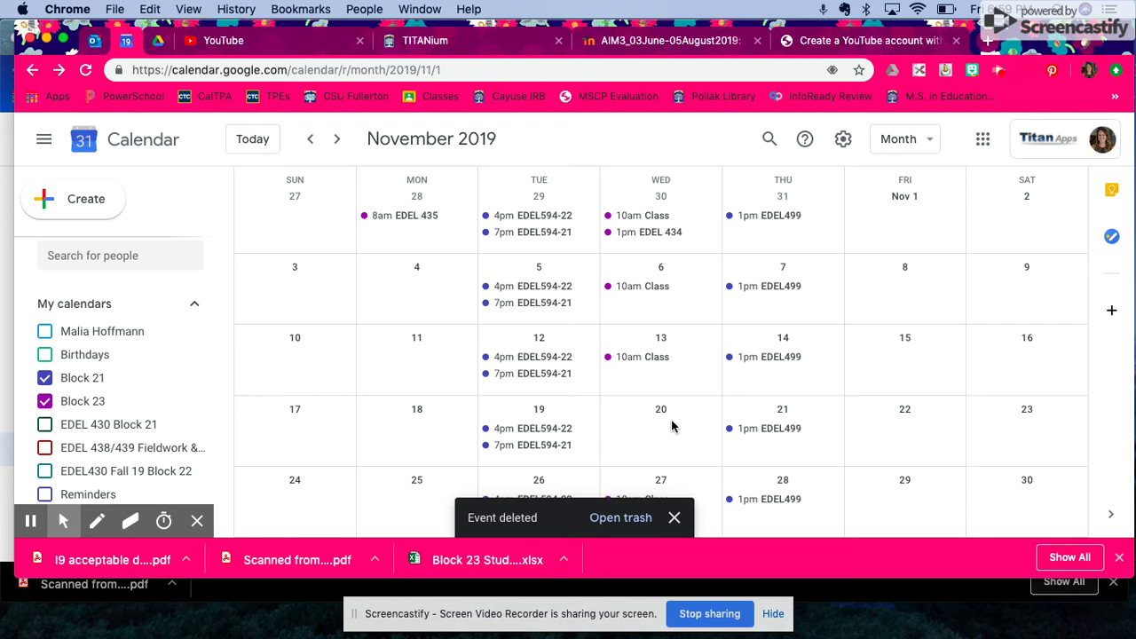
{"action": "left_click", "coordinate": [536, 358]}
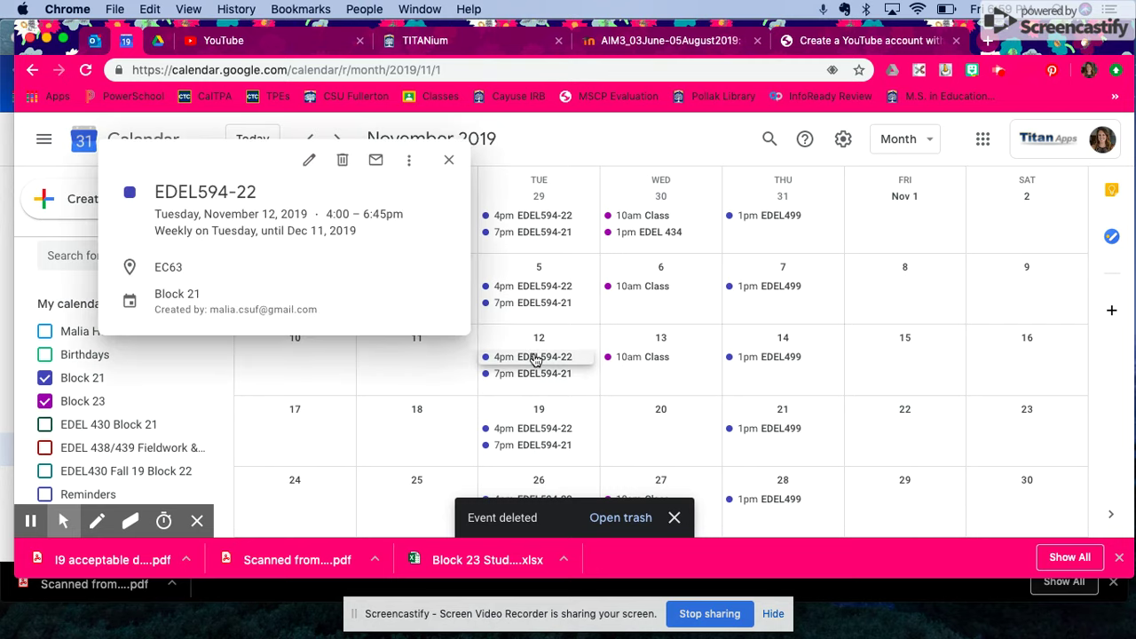
{"action": "left_click", "coordinate": [342, 160]}
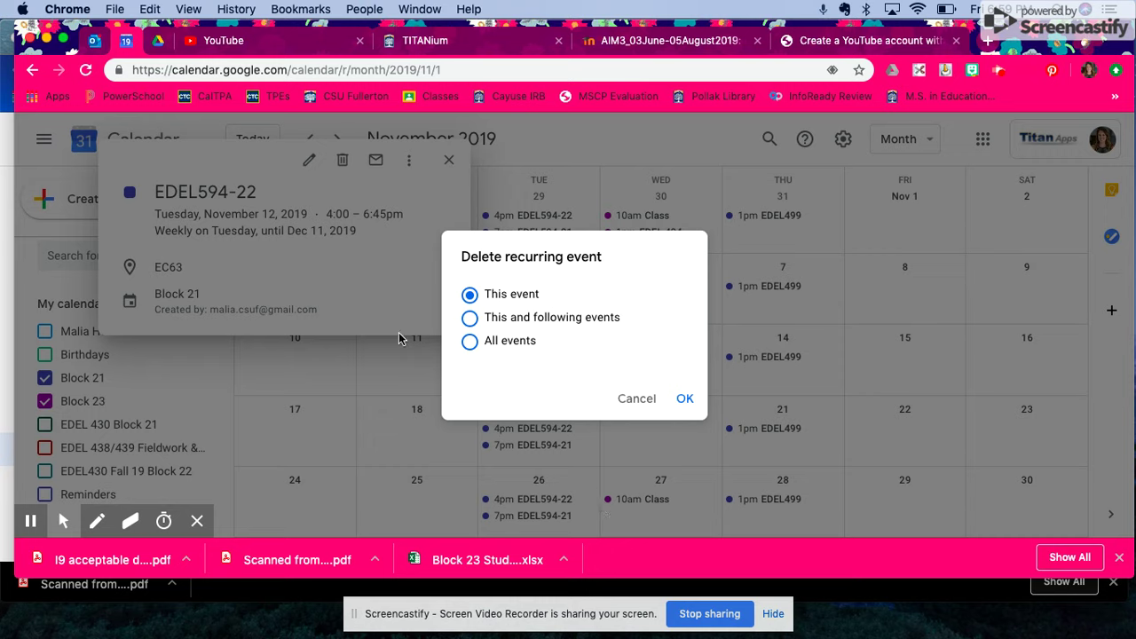
{"action": "left_click", "coordinate": [636, 398]}
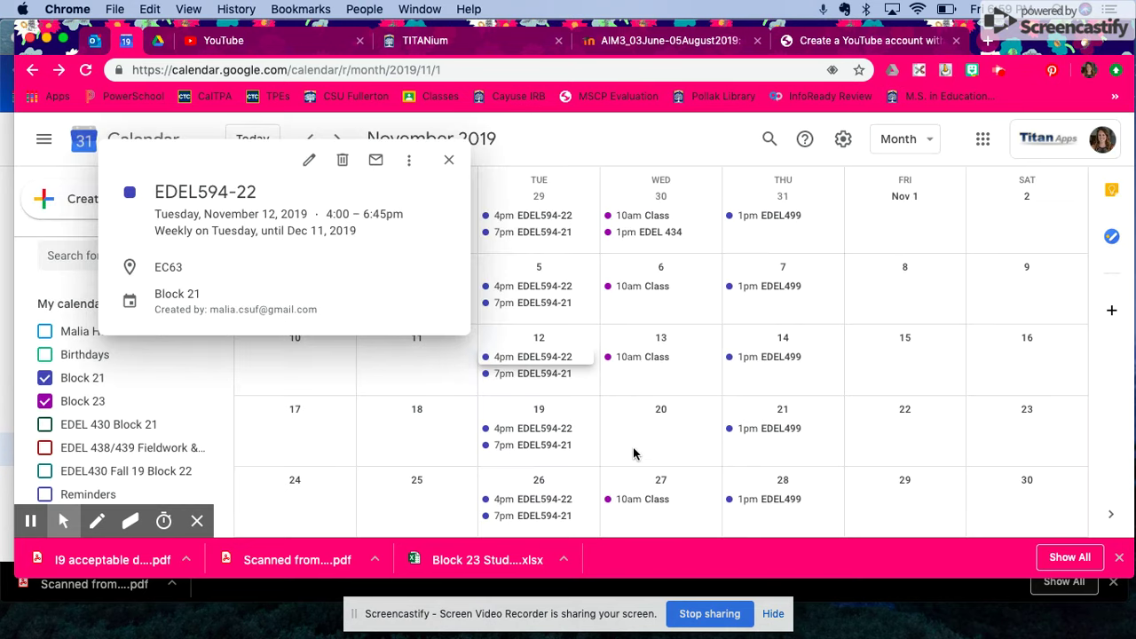
{"action": "left_click", "coordinate": [448, 160]}
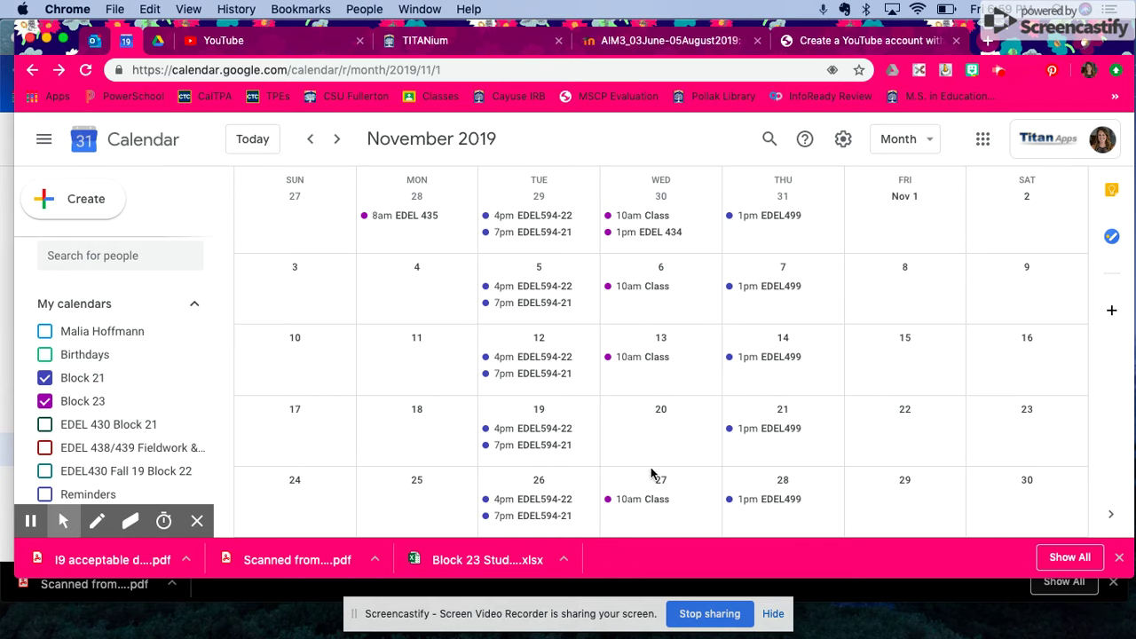
{"action": "double_click", "coordinate": [637, 358]}
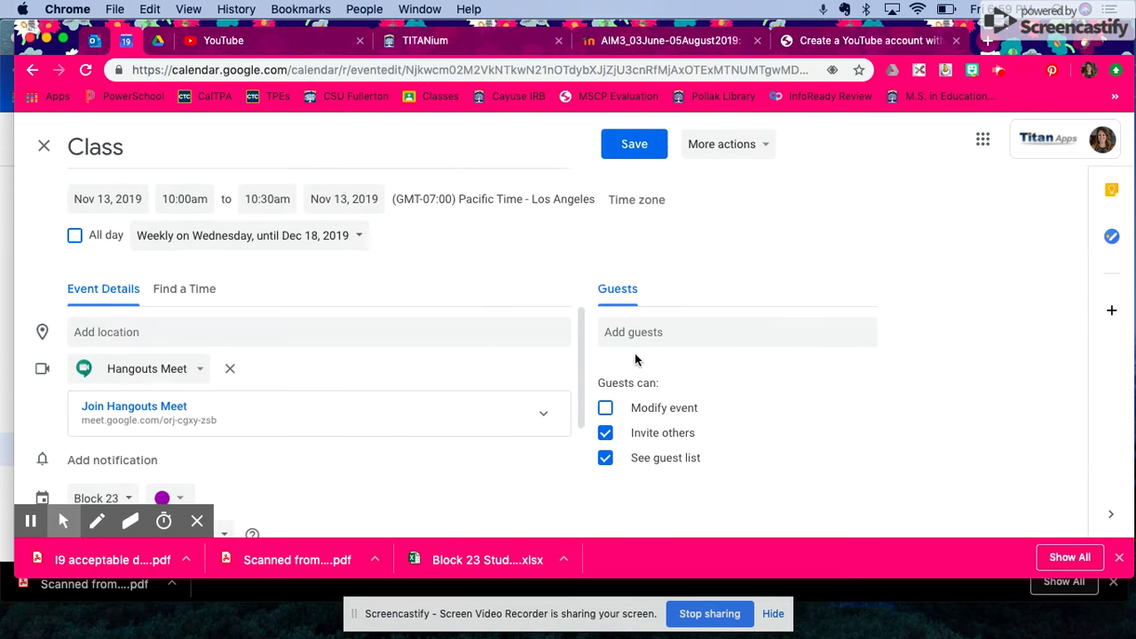
{"action": "left_click", "coordinate": [43, 145]}
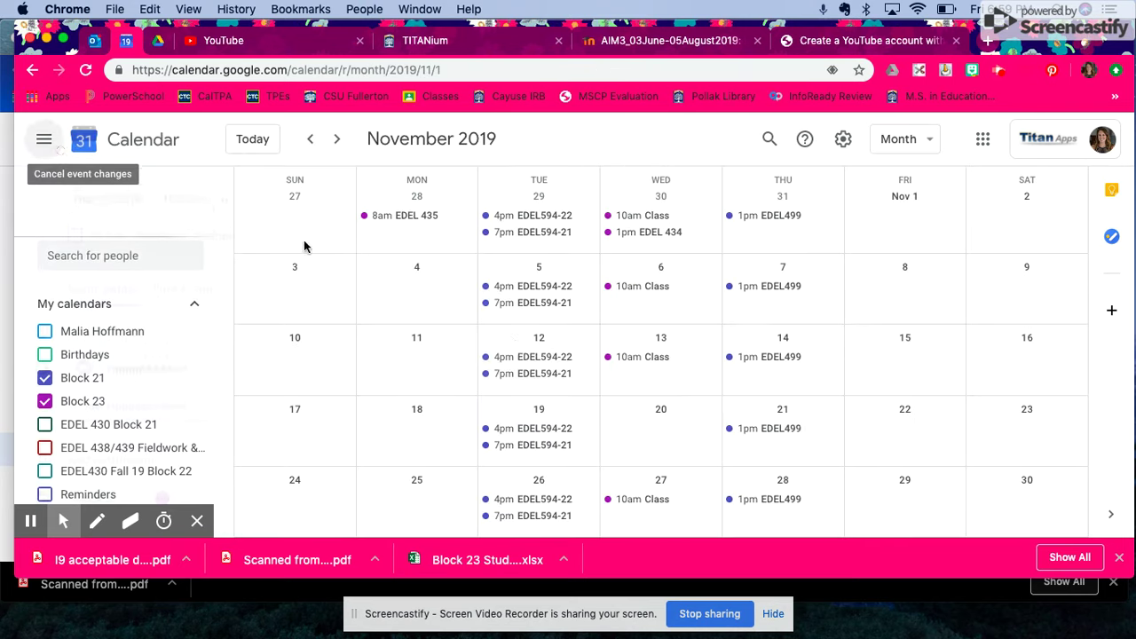
Delete all events in the recurring Wednesday 10am Class series, starting from its November 13, 2019 occurrence.
{"action": "left_click", "coordinate": [618, 357]}
{"action": "left_click", "coordinate": [463, 160]}
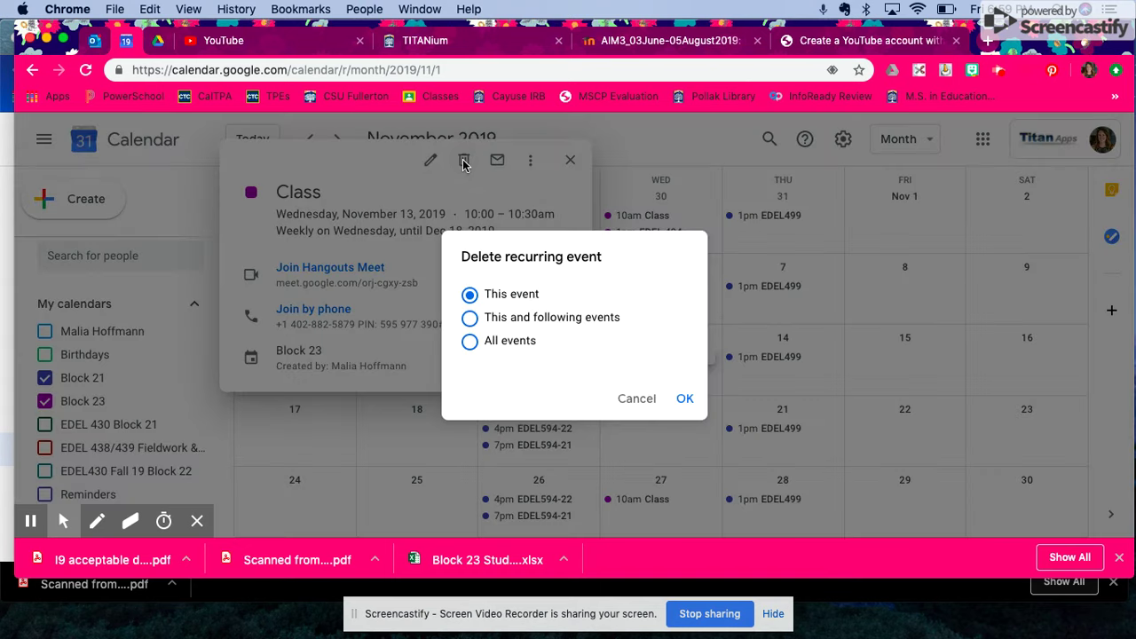
{"action": "left_click", "coordinate": [469, 343]}
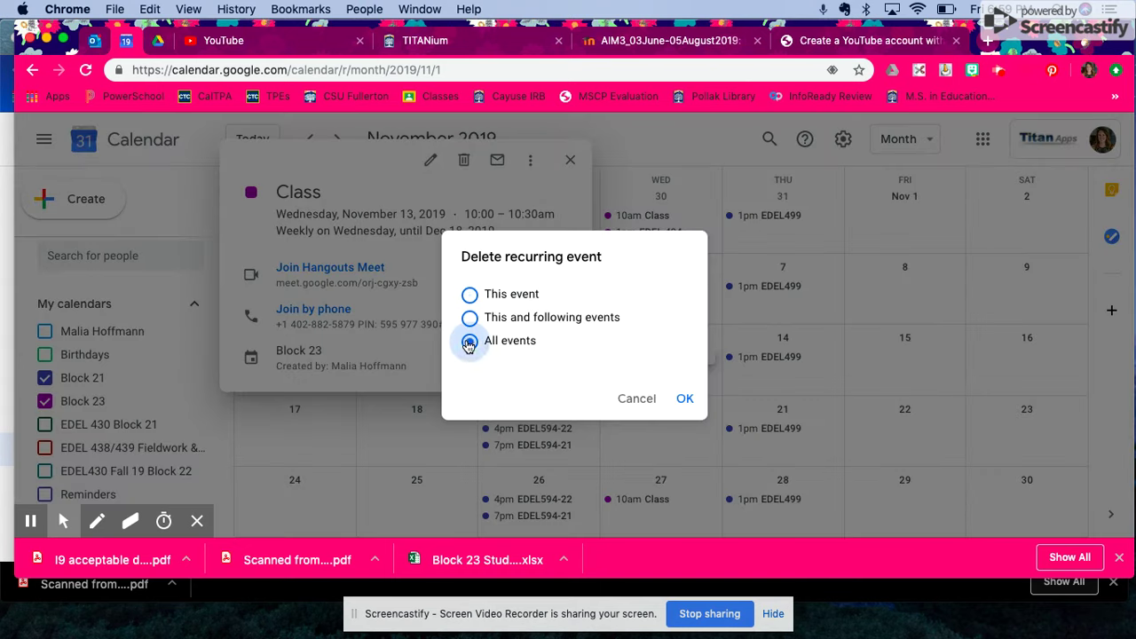
{"action": "left_click", "coordinate": [685, 398]}
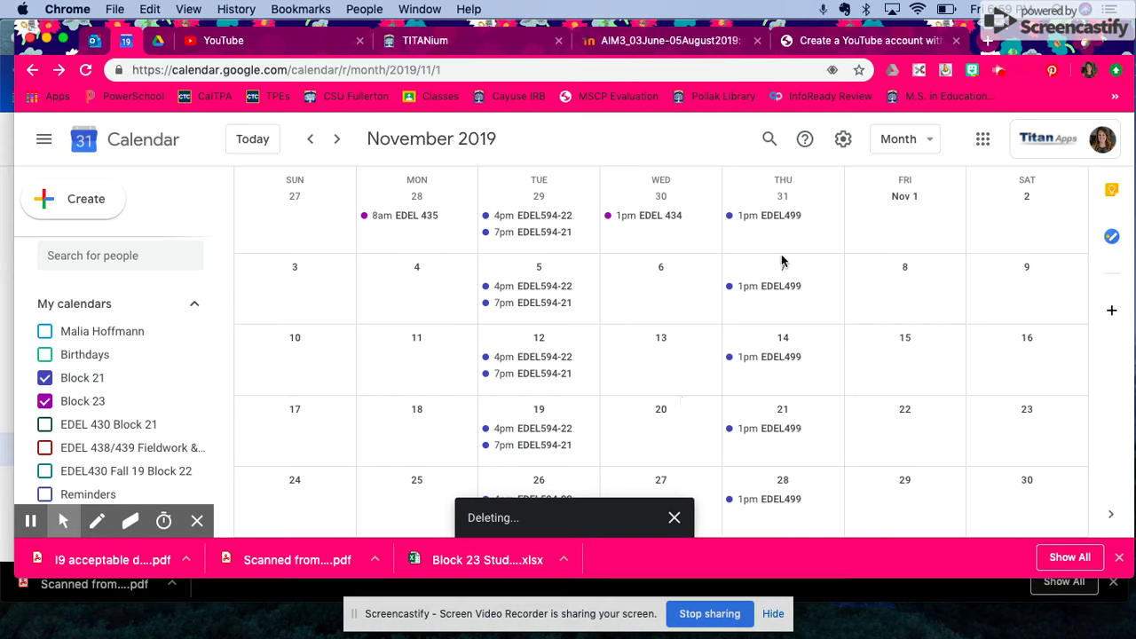